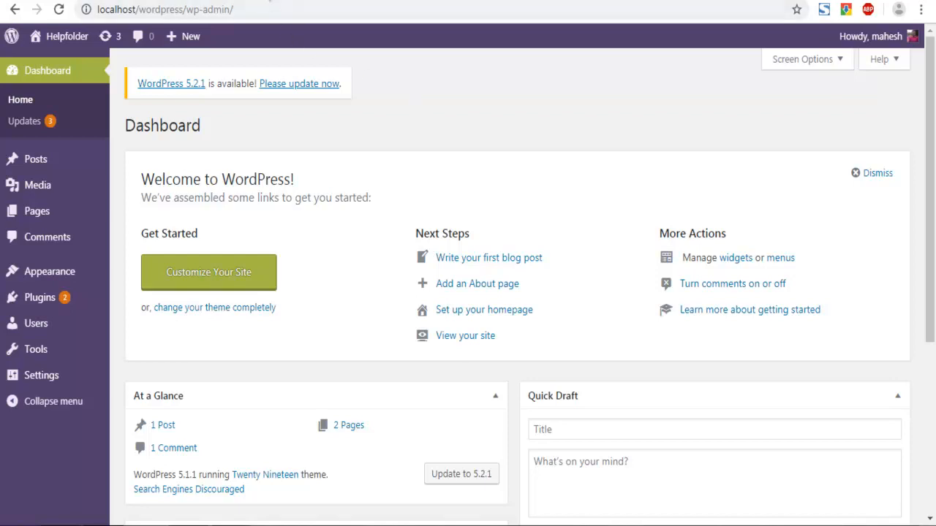
Review the WPTRT theme-unit-test repository on GitHub and the downloaded theme-unit-test-data file on the desktop
{"action": "left_click", "coordinate": [265, 1]}
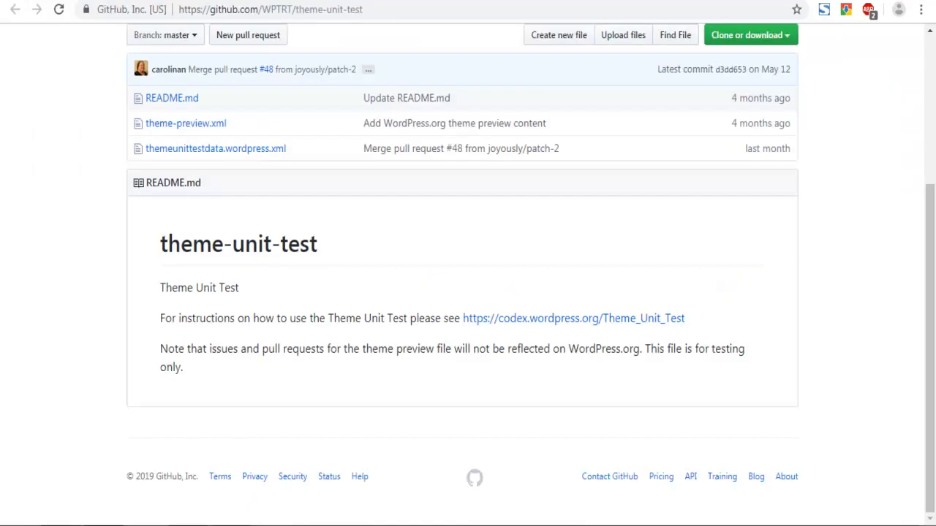
{"action": "scroll", "coordinate": [1, 183], "scroll_direction": "up", "scroll_amount": 3}
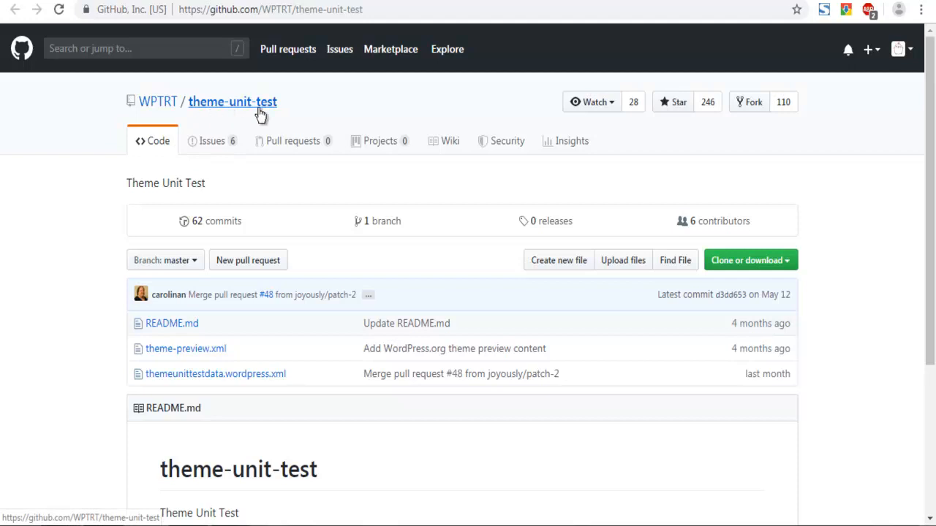
{"action": "scroll", "coordinate": [17, 176], "scroll_direction": "down", "scroll_amount": 2}
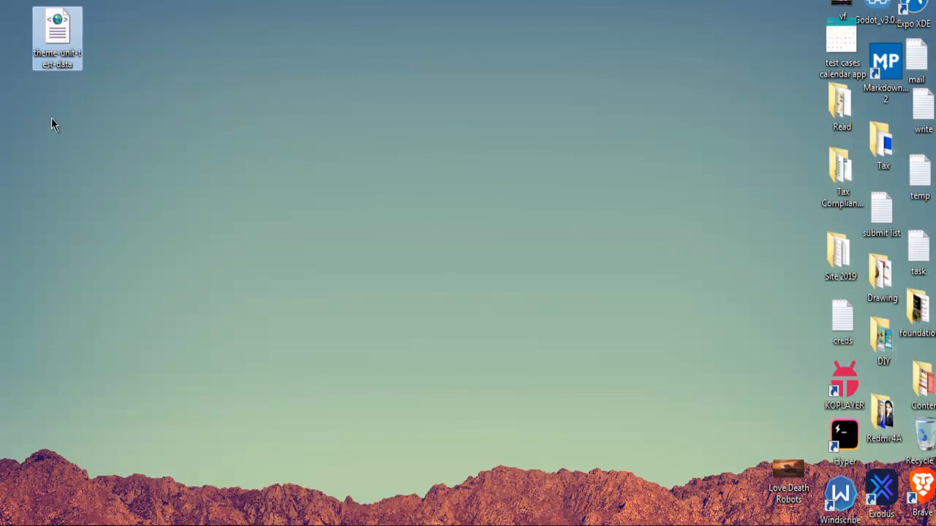
{"action": "left_click", "coordinate": [51, 119]}
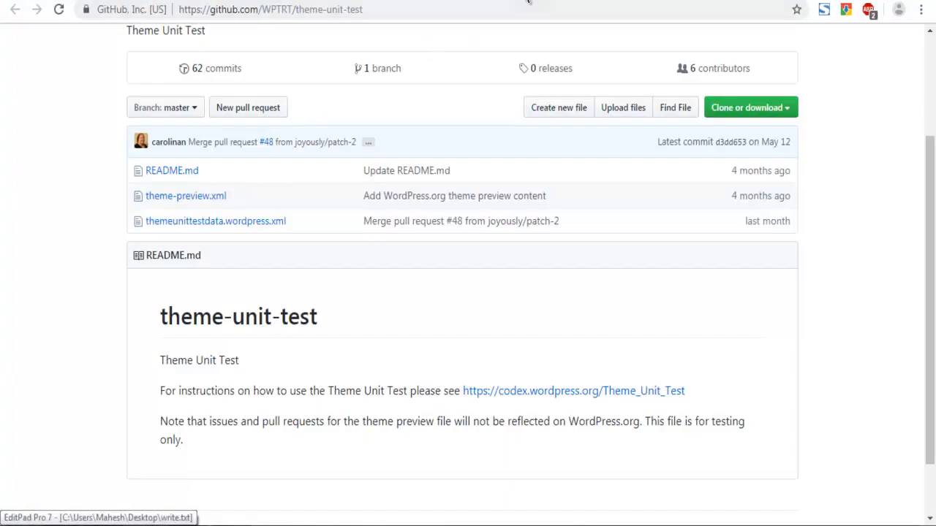
{"action": "left_click", "coordinate": [527, 2]}
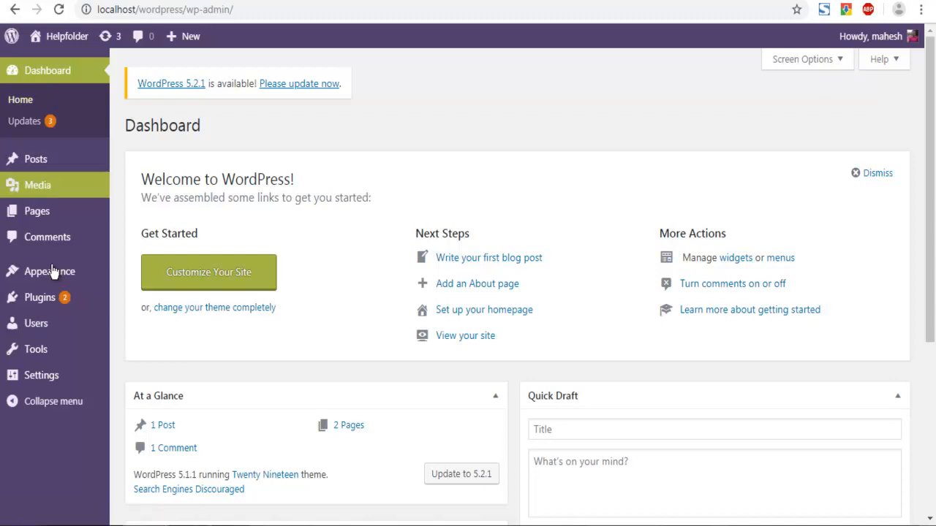
Open the Tools import page and install the WordPress importer
{"action": "mouse_move", "coordinate": [51, 351]}
{"action": "left_click", "coordinate": [144, 375]}
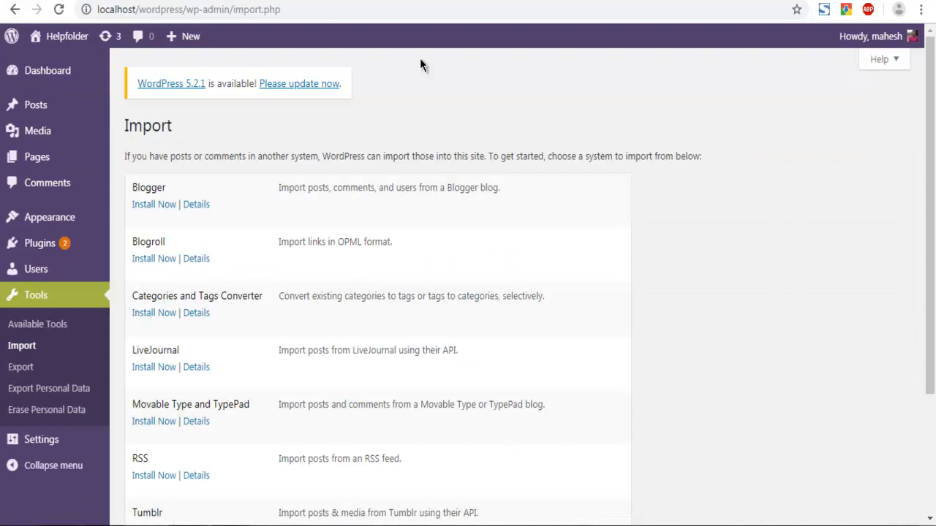
{"action": "scroll", "coordinate": [643, 161], "scroll_direction": "down", "scroll_amount": 2}
{"action": "scroll", "coordinate": [656, 166], "scroll_direction": "up", "scroll_amount": 2}
{"action": "scroll", "coordinate": [620, 159], "scroll_direction": "down", "scroll_amount": 2}
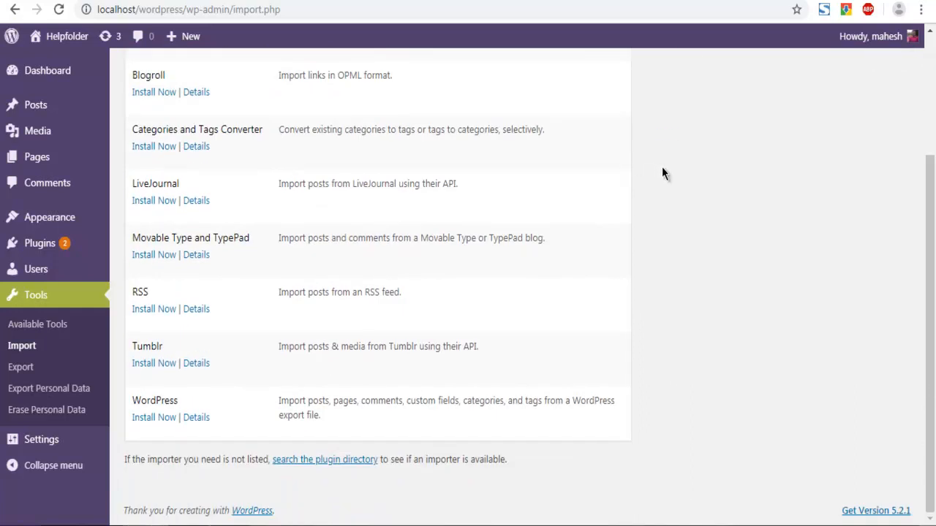
{"action": "left_click", "coordinate": [157, 418]}
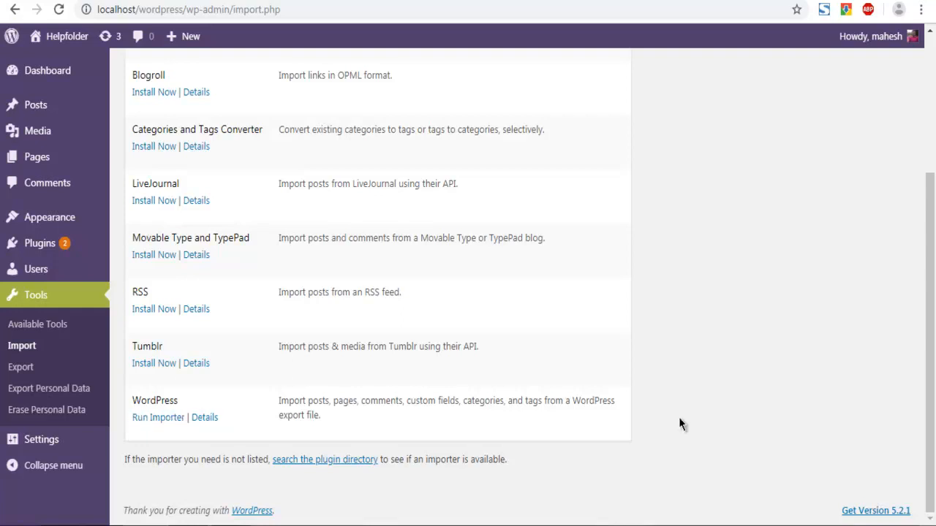
Run the WordPress importer and upload theme-unit-test-data.xml from the Desktop
{"action": "left_click", "coordinate": [150, 418]}
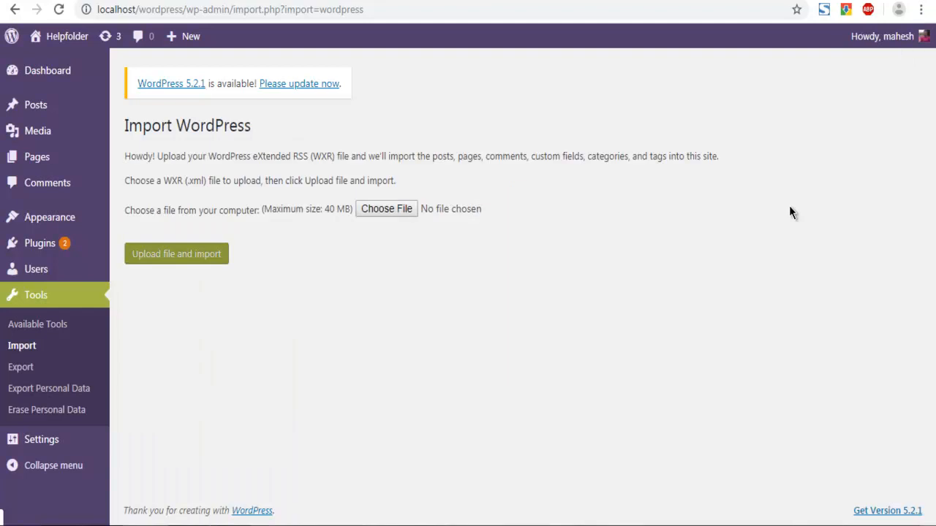
{"action": "left_click", "coordinate": [402, 208]}
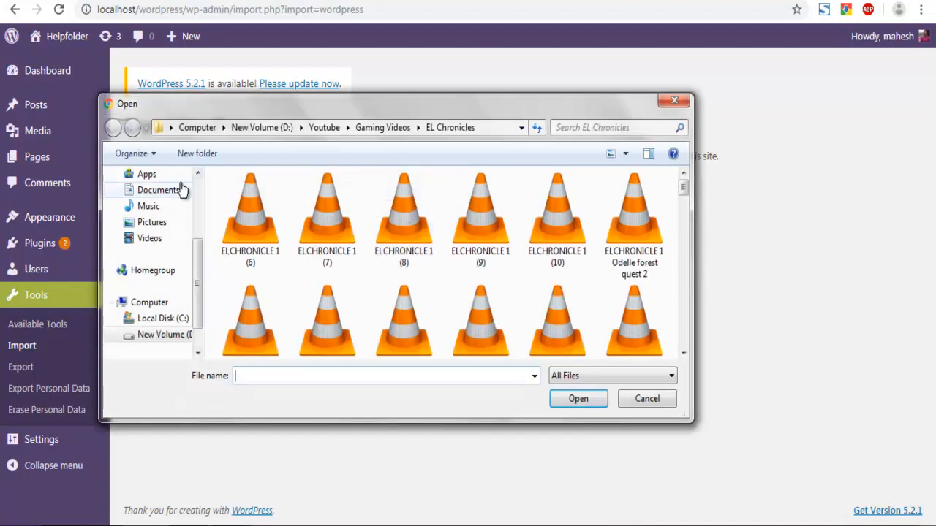
{"action": "left_click", "coordinate": [175, 199]}
{"action": "left_click_drag", "start_coordinate": [681, 202], "coordinate": [681, 319]}
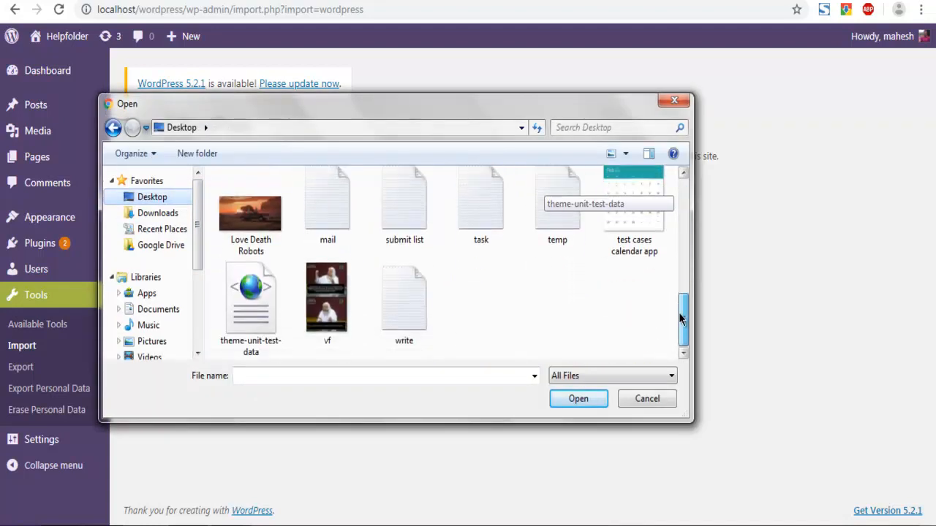
{"action": "left_click", "coordinate": [251, 300]}
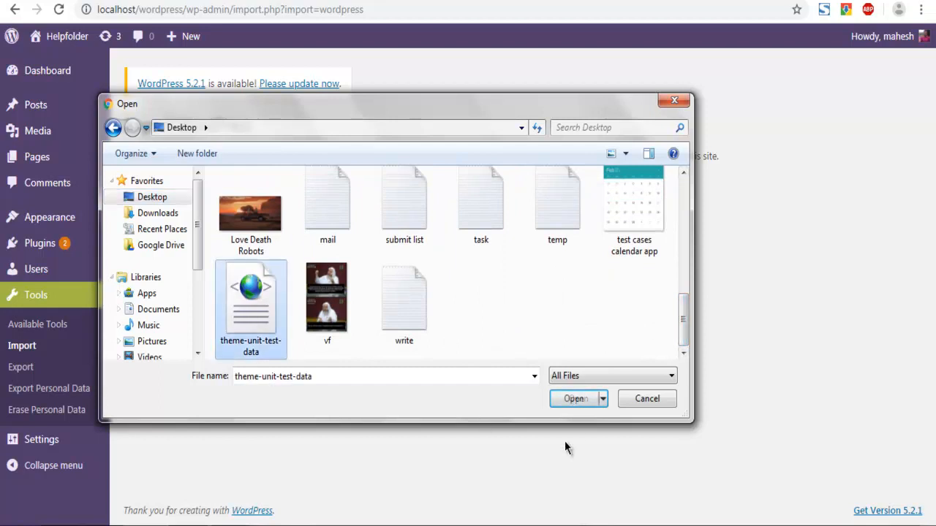
{"action": "left_click", "coordinate": [572, 401]}
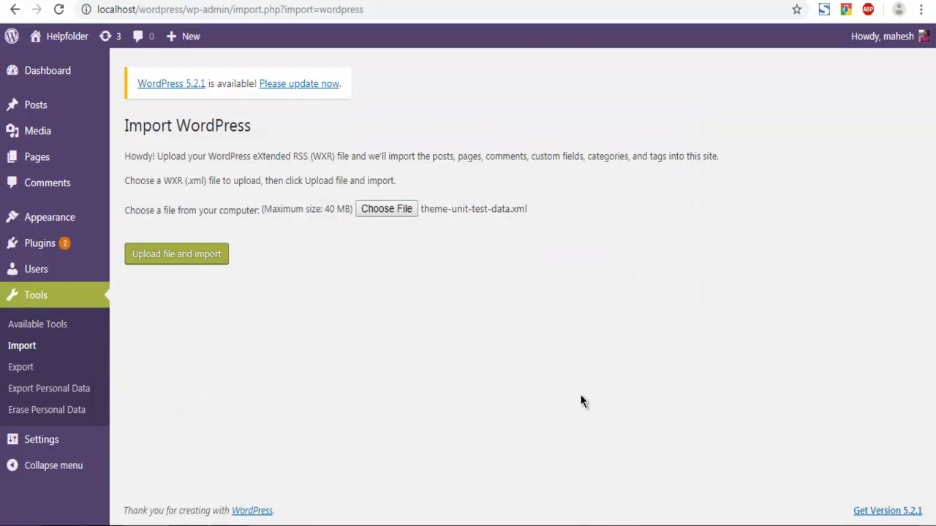
{"action": "left_click", "coordinate": [157, 261]}
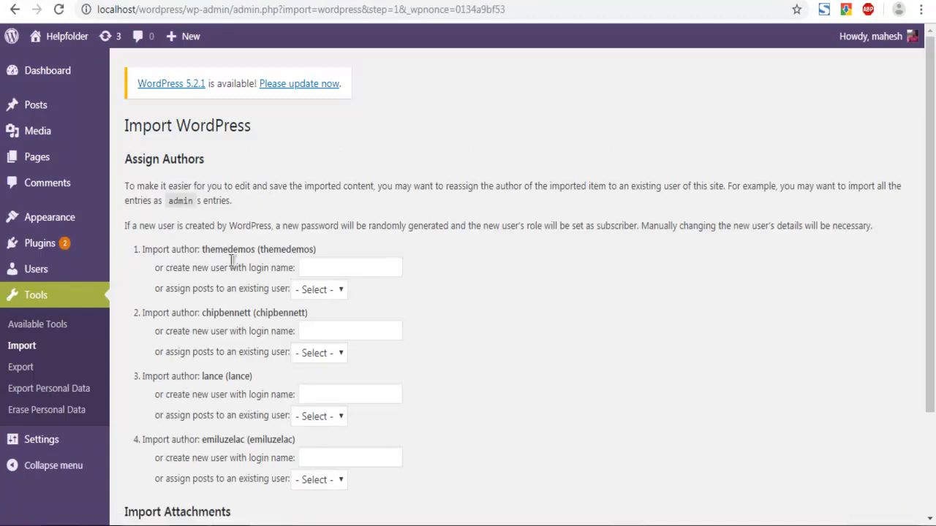
Assign the posts of all four imported authors to the existing admin user
{"action": "scroll", "coordinate": [442, 260], "scroll_direction": "down", "scroll_amount": 1}
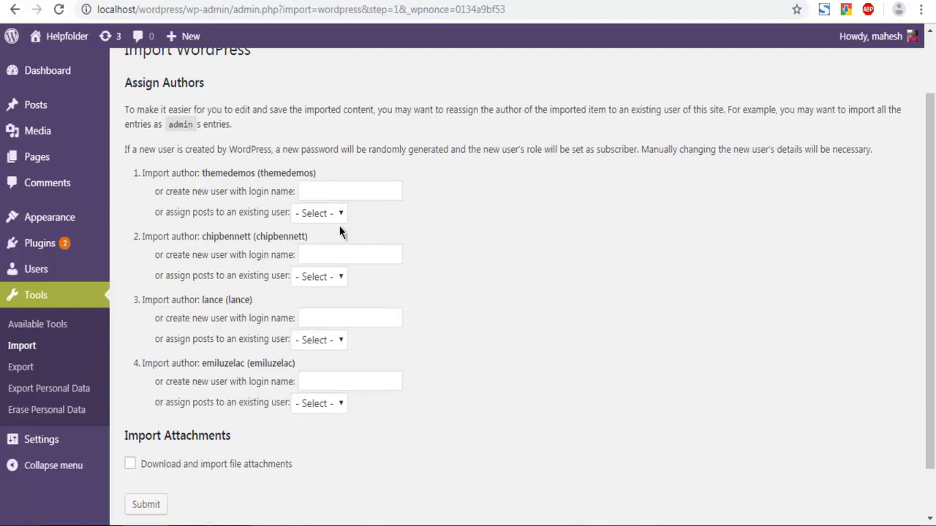
{"action": "left_click", "coordinate": [314, 213]}
{"action": "left_click", "coordinate": [311, 248]}
{"action": "left_click", "coordinate": [316, 277]}
{"action": "left_click", "coordinate": [322, 313]}
{"action": "left_click", "coordinate": [325, 340]}
{"action": "left_click", "coordinate": [323, 374]}
{"action": "left_click", "coordinate": [320, 403]}
{"action": "left_click", "coordinate": [316, 437]}
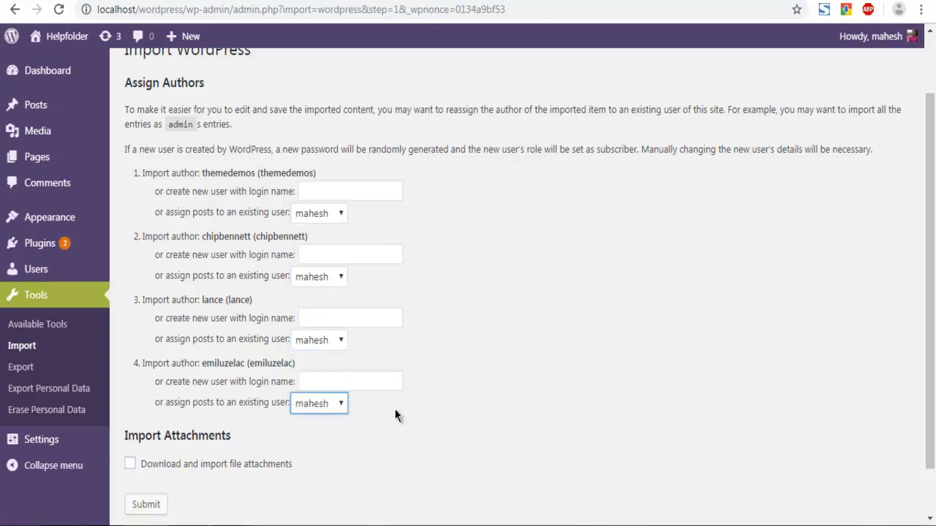
Enable downloading and importing file attachments and submit the import
{"action": "left_click", "coordinate": [130, 465]}
{"action": "scroll", "coordinate": [513, 360], "scroll_direction": "down", "scroll_amount": 1}
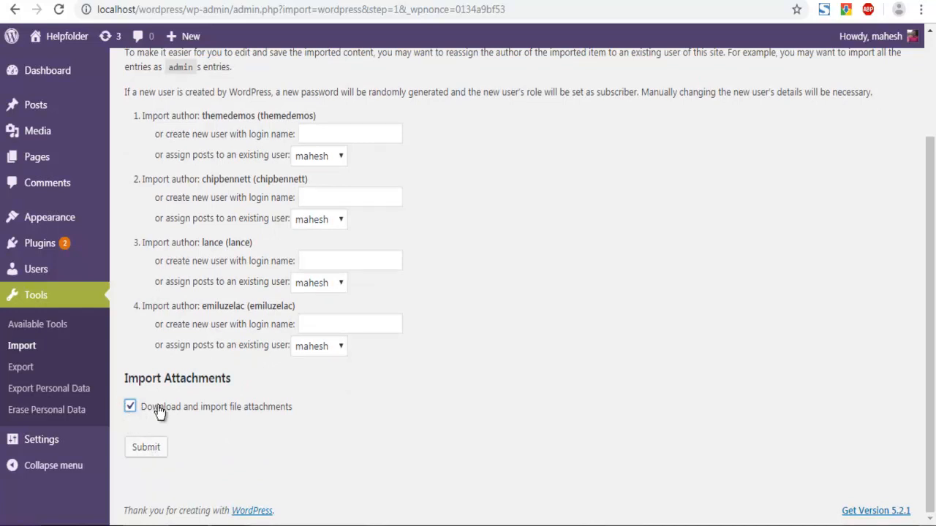
{"action": "left_click", "coordinate": [146, 446]}
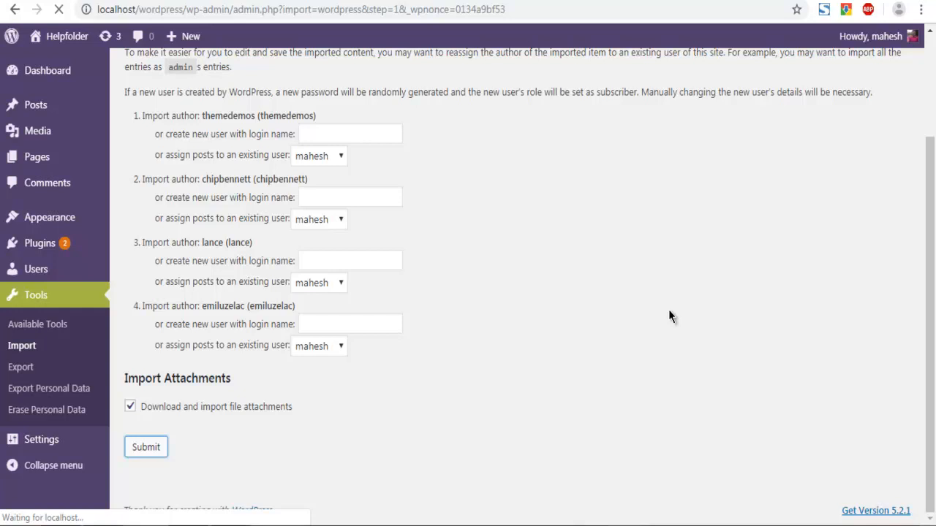
Open the site's front end in a new tab
{"action": "left_click_drag", "start_coordinate": [932, 320], "coordinate": [932, 288]}
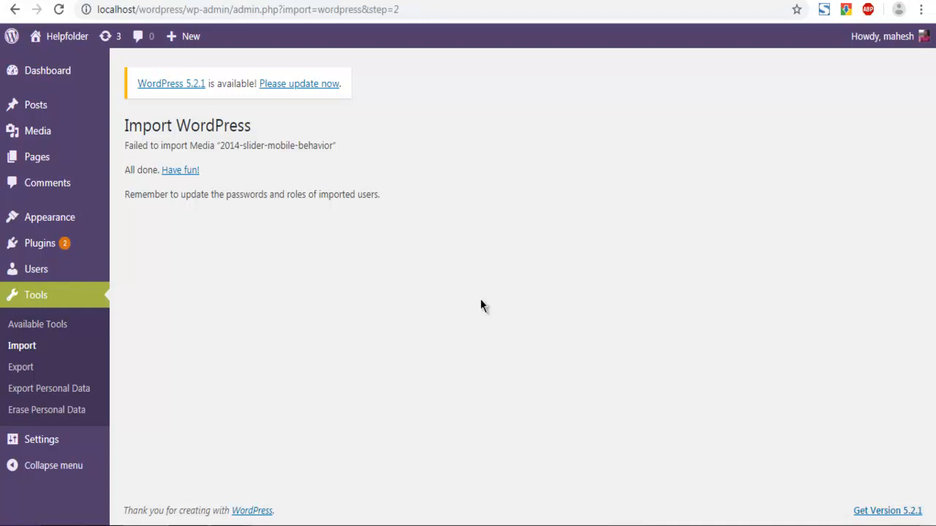
{"action": "mouse_move", "coordinate": [67, 38]}
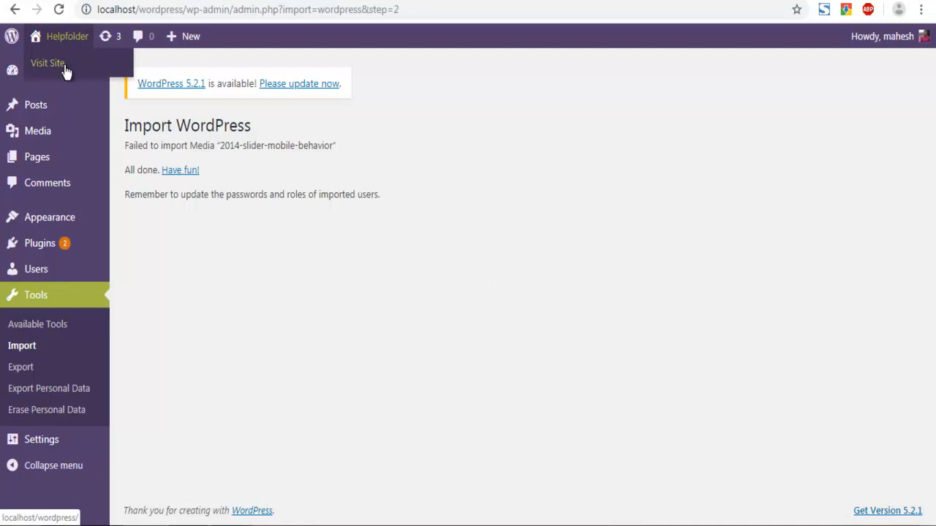
{"action": "right_click", "coordinate": [62, 64]}
{"action": "left_click", "coordinate": [73, 72]}
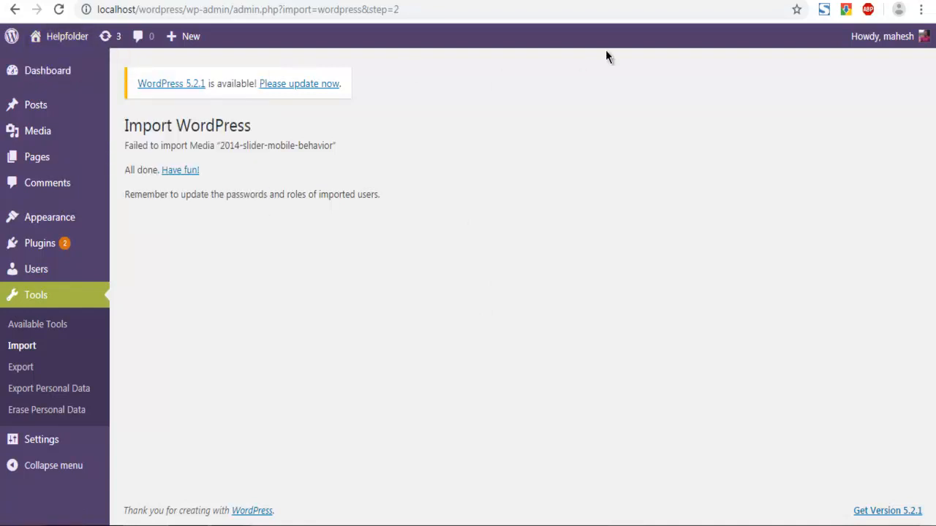
{"action": "left_click", "coordinate": [699, 1]}
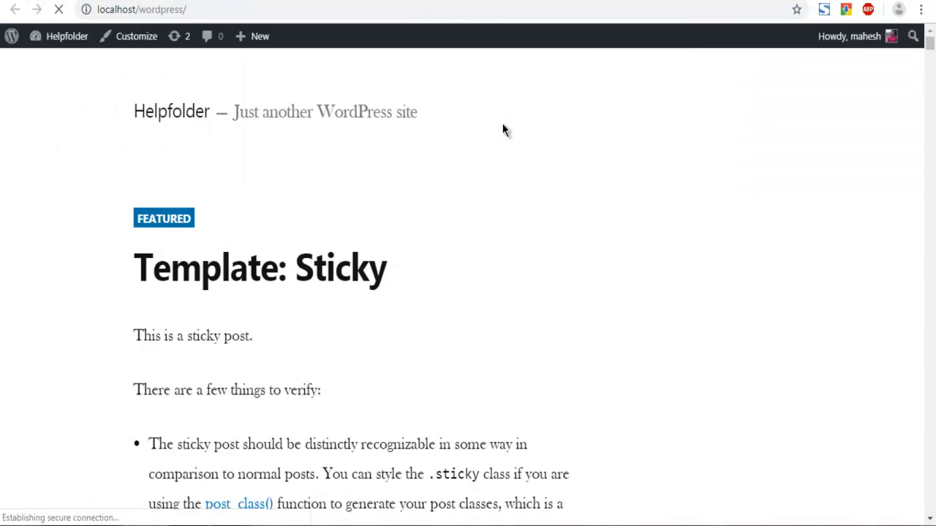
Scroll through the imported test posts on the site's front page
{"action": "scroll", "coordinate": [11, 220], "scroll_direction": "down", "scroll_amount": 10}
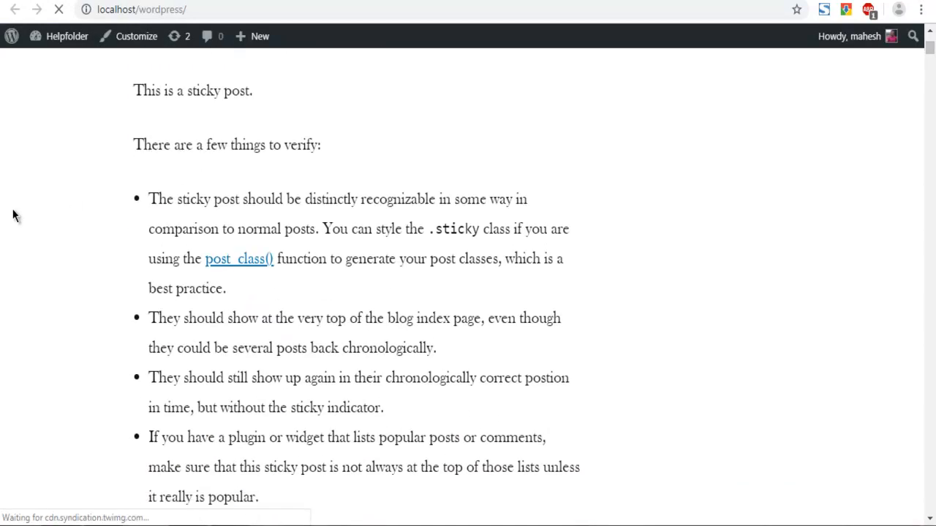
{"action": "scroll", "coordinate": [12, 216], "scroll_direction": "down", "scroll_amount": 20}
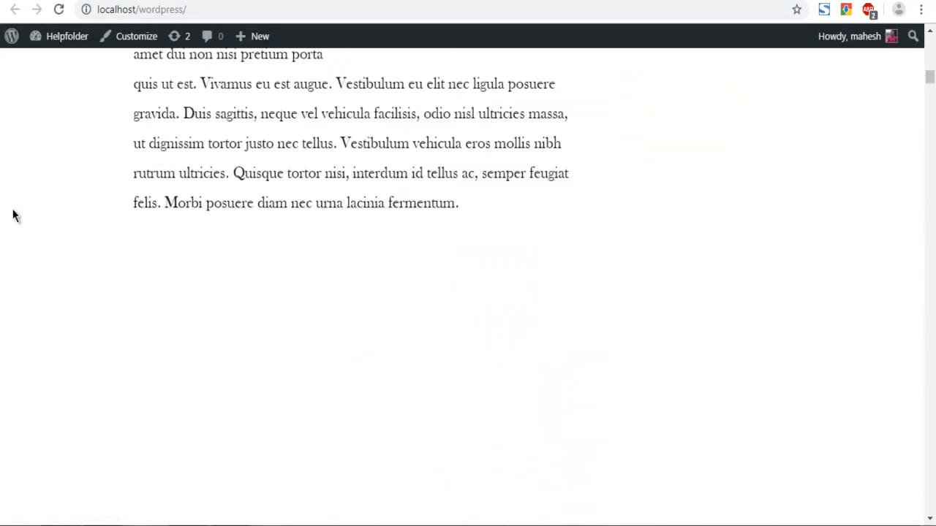
{"action": "scroll", "coordinate": [13, 215], "scroll_direction": "down", "scroll_amount": 20}
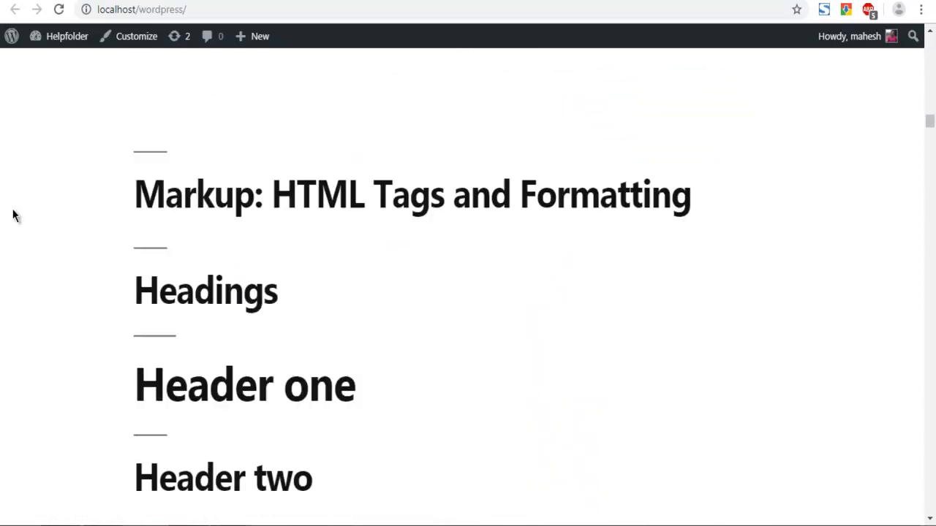
{"action": "scroll", "coordinate": [12, 216], "scroll_direction": "down", "scroll_amount": 17}
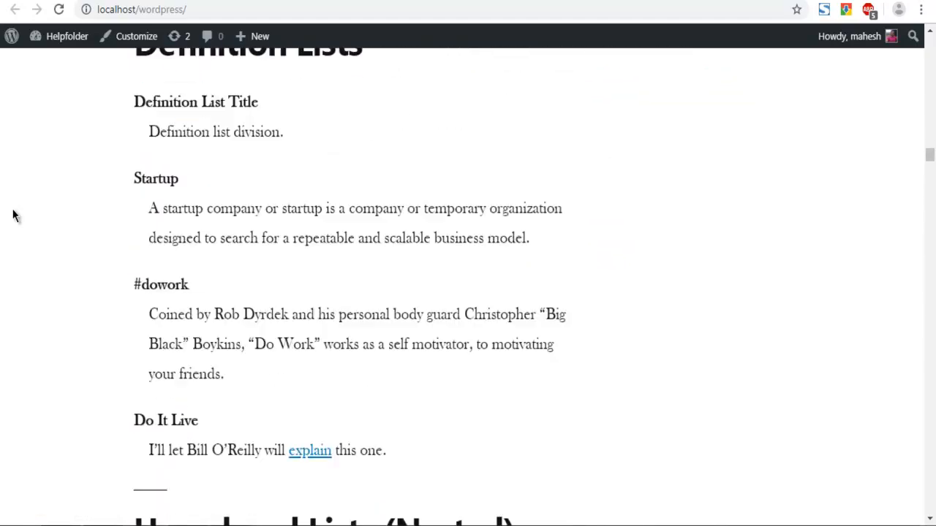
{"action": "scroll", "coordinate": [12, 216], "scroll_direction": "up", "scroll_amount": 12}
{"action": "scroll", "coordinate": [12, 213], "scroll_direction": "up", "scroll_amount": 8}
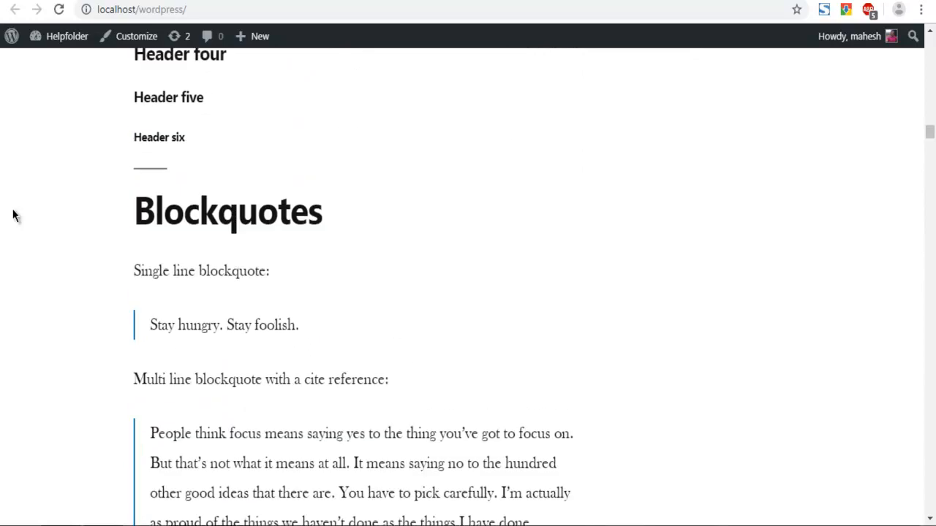
{"action": "scroll", "coordinate": [12, 212], "scroll_direction": "down", "scroll_amount": 5}
{"action": "left_click_drag", "start_coordinate": [931, 143], "coordinate": [932, 368]}
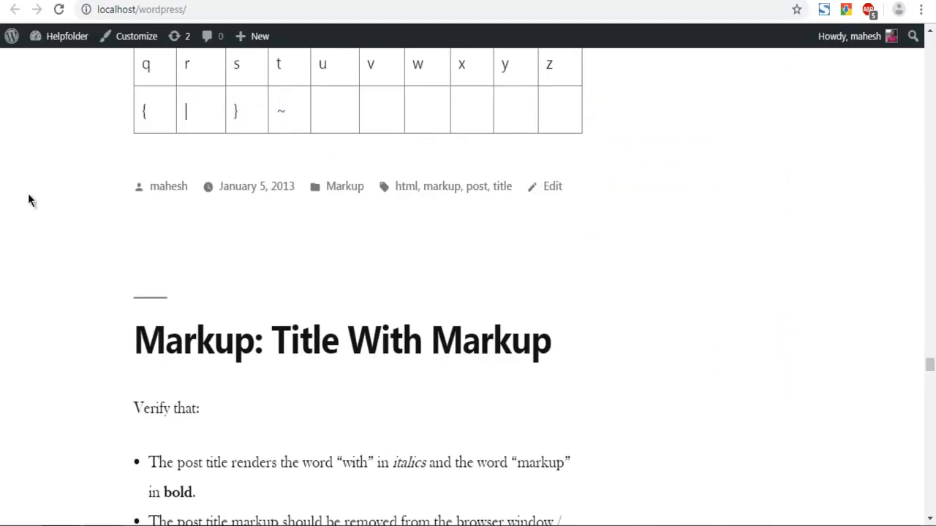
{"action": "scroll", "coordinate": [29, 194], "scroll_direction": "up", "scroll_amount": 10}
{"action": "scroll", "coordinate": [28, 194], "scroll_direction": "down", "scroll_amount": 13}
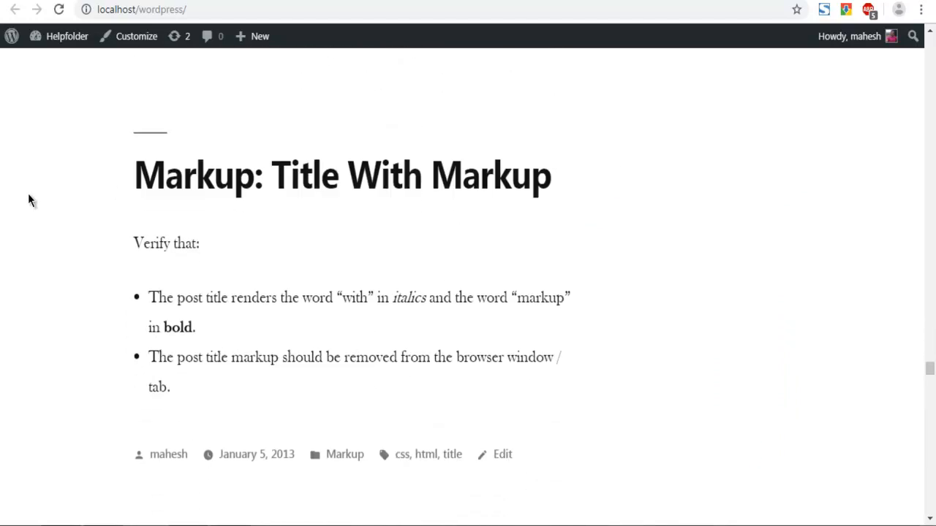
{"action": "scroll", "coordinate": [27, 193], "scroll_direction": "down", "scroll_amount": 15}
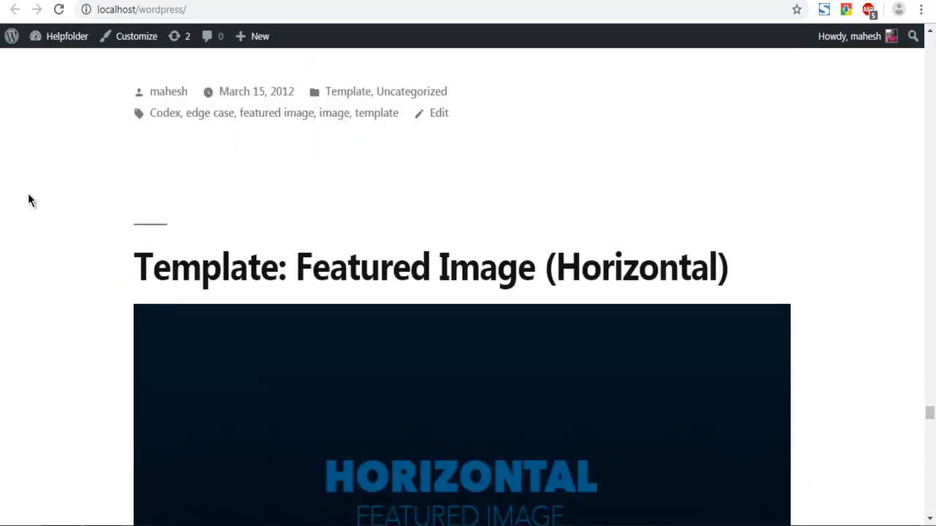
{"action": "scroll", "coordinate": [28, 193], "scroll_direction": "down", "scroll_amount": 20}
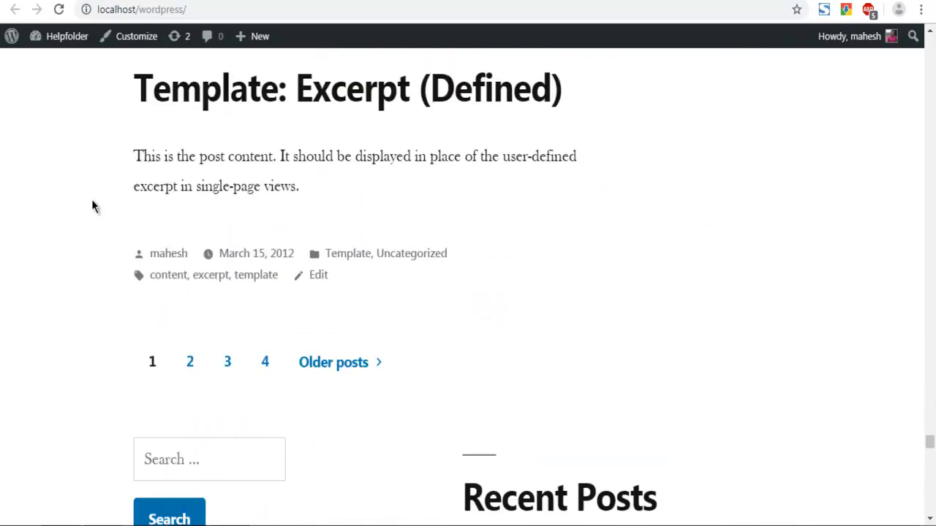
Review the pagination and sidebar widgets at the bottom, then return to the top of the page
{"action": "left_click_drag", "start_coordinate": [144, 157], "coordinate": [344, 183]}
{"action": "scroll", "coordinate": [744, 280], "scroll_direction": "down", "scroll_amount": 7}
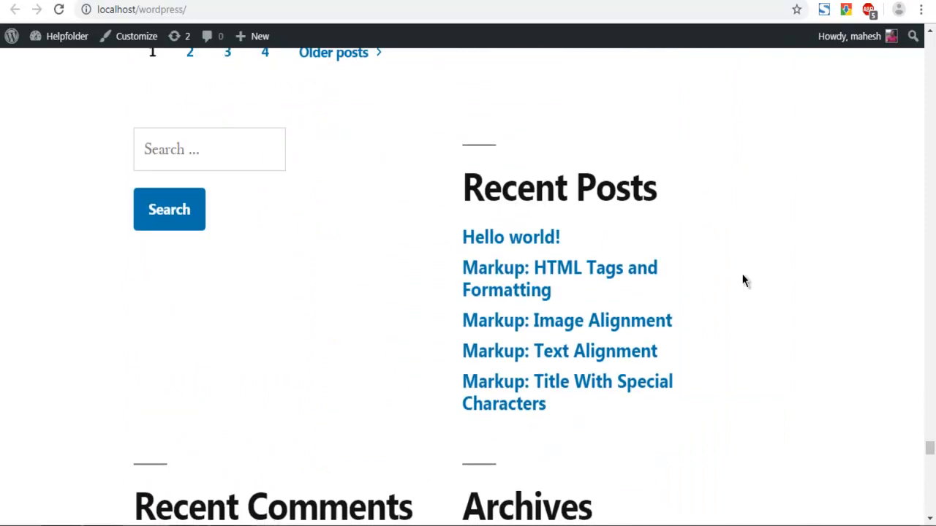
{"action": "scroll", "coordinate": [743, 281], "scroll_direction": "down", "scroll_amount": 3}
{"action": "scroll", "coordinate": [744, 281], "scroll_direction": "up", "scroll_amount": 5}
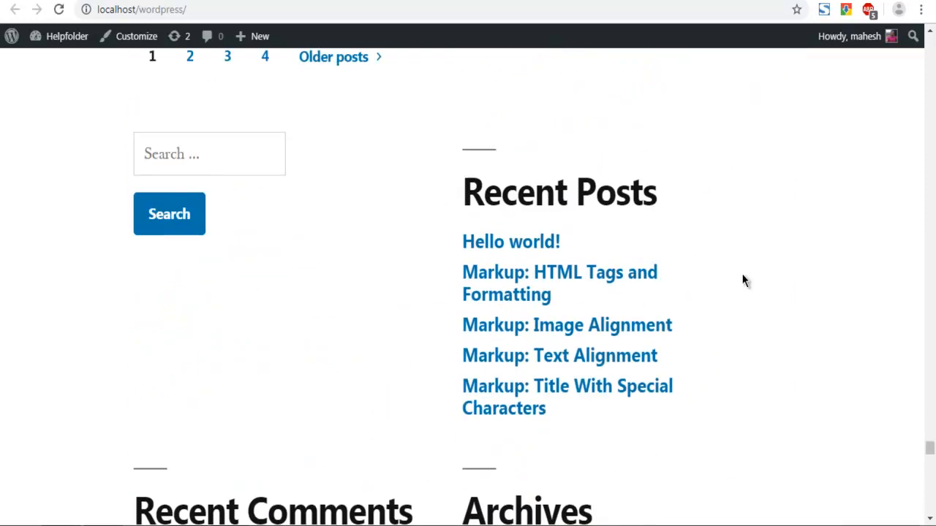
{"action": "scroll", "coordinate": [743, 281], "scroll_direction": "up", "scroll_amount": 1}
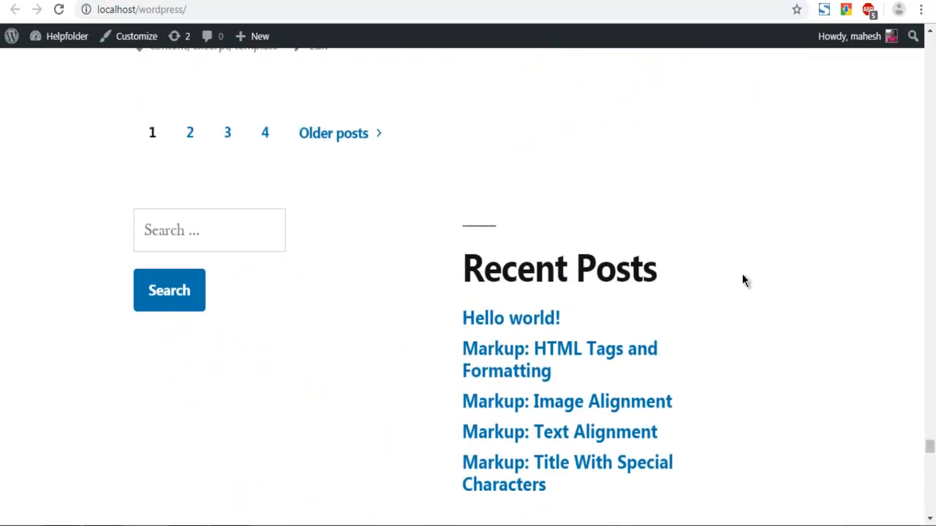
{"action": "left_click_drag", "start_coordinate": [931, 449], "coordinate": [923, 41]}
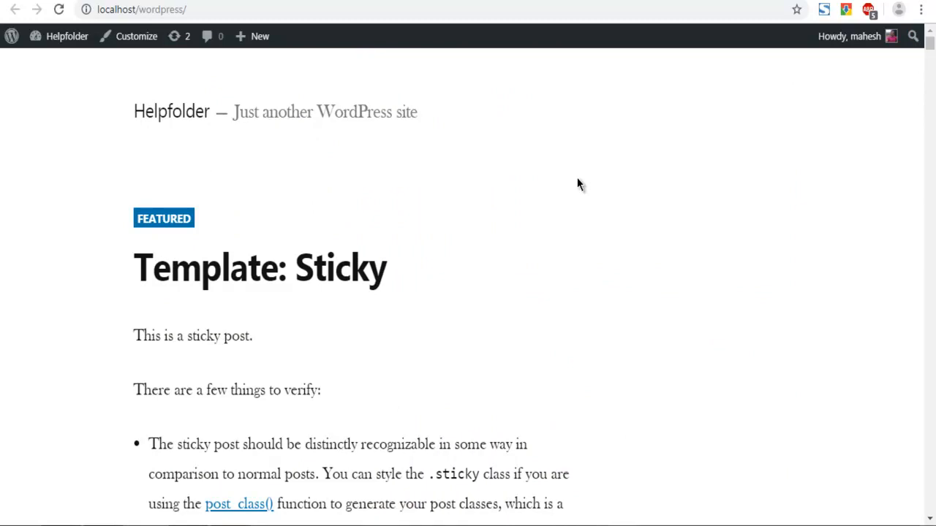
{"action": "scroll", "coordinate": [577, 184], "scroll_direction": "down", "scroll_amount": 2}
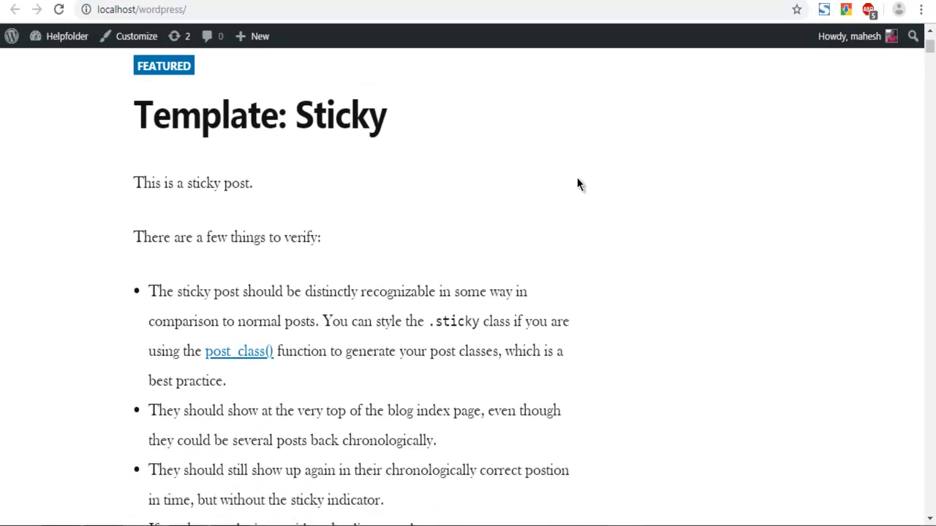